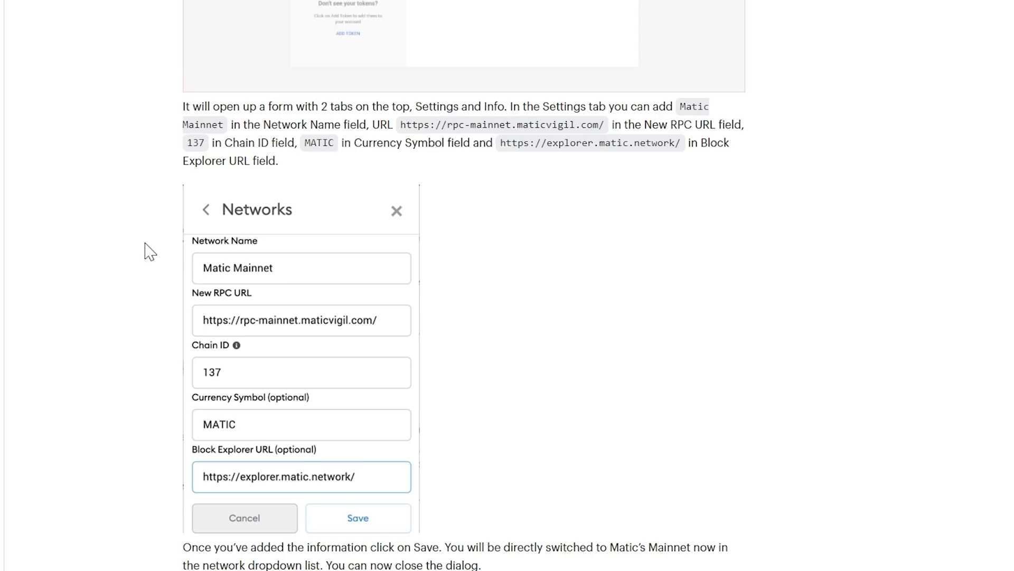
Scroll through the Matic Mainnet network settings screenshot in the Polygon documentation
scroll(328, 314, down, 1)
scroll(251, 319, up, 1)
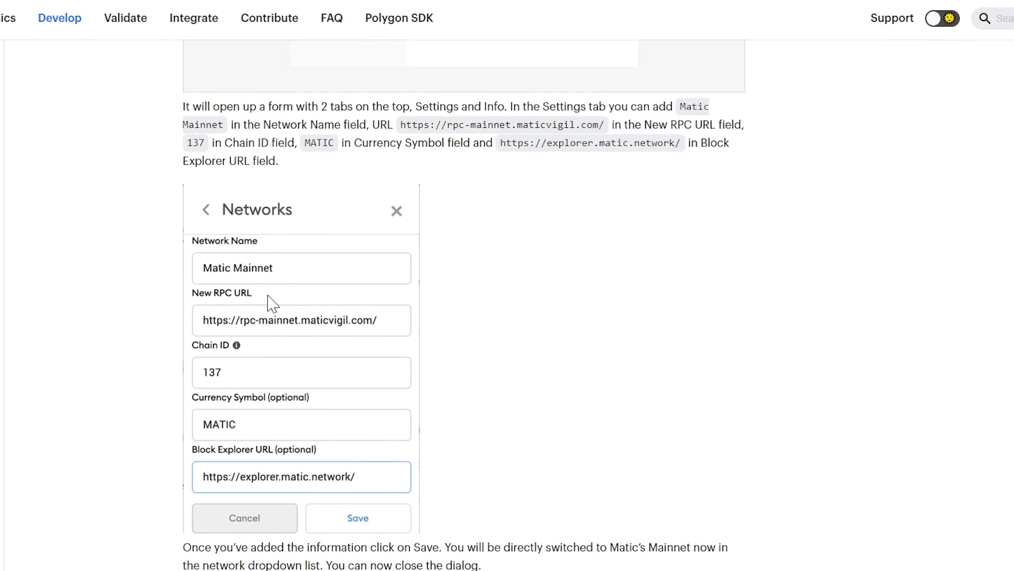
scroll(257, 277, up, 2)
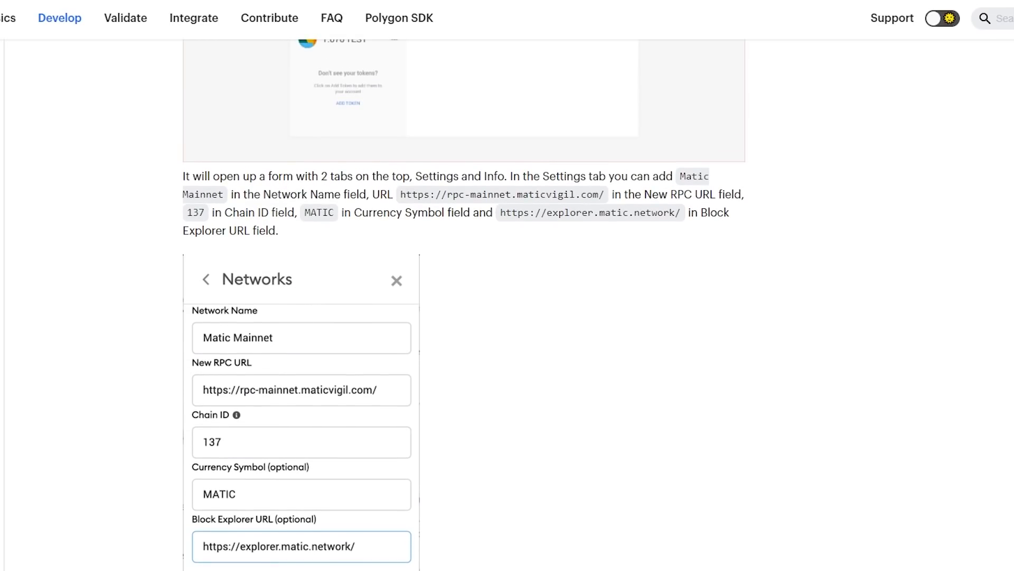
scroll(345, 241, up, 4)
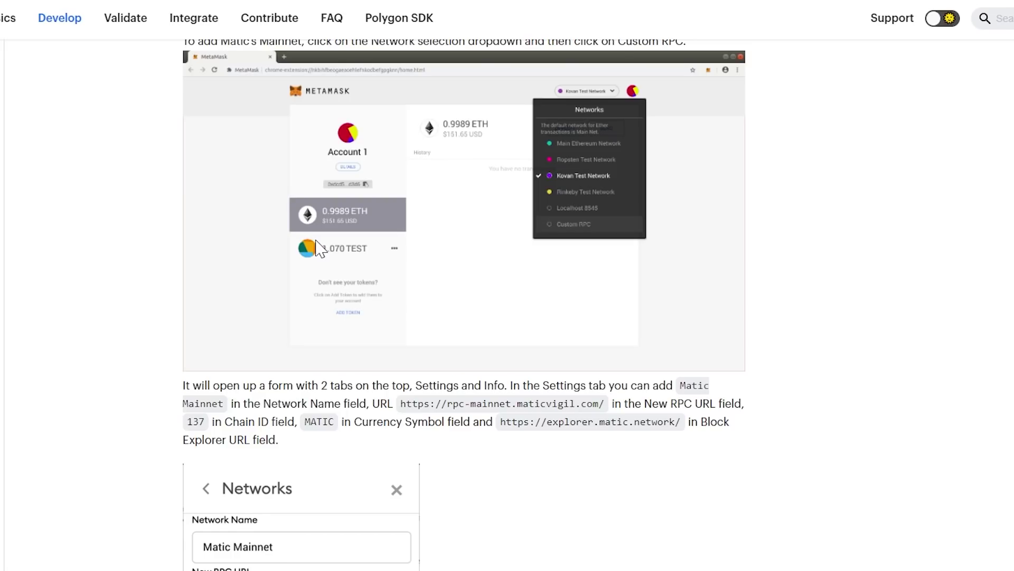
scroll(317, 246, down, 5)
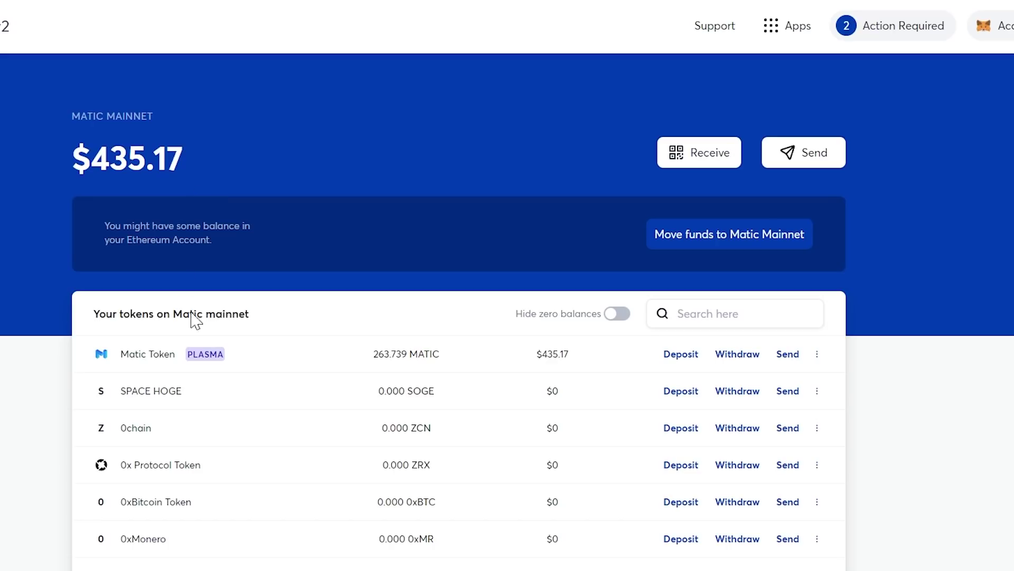
Highlight the 263.739 MATIC balance in the Polygon Wallet token list, then deselect it
drag(448, 356, 347, 354)
click(345, 362)
scroll(336, 373, down, 1)
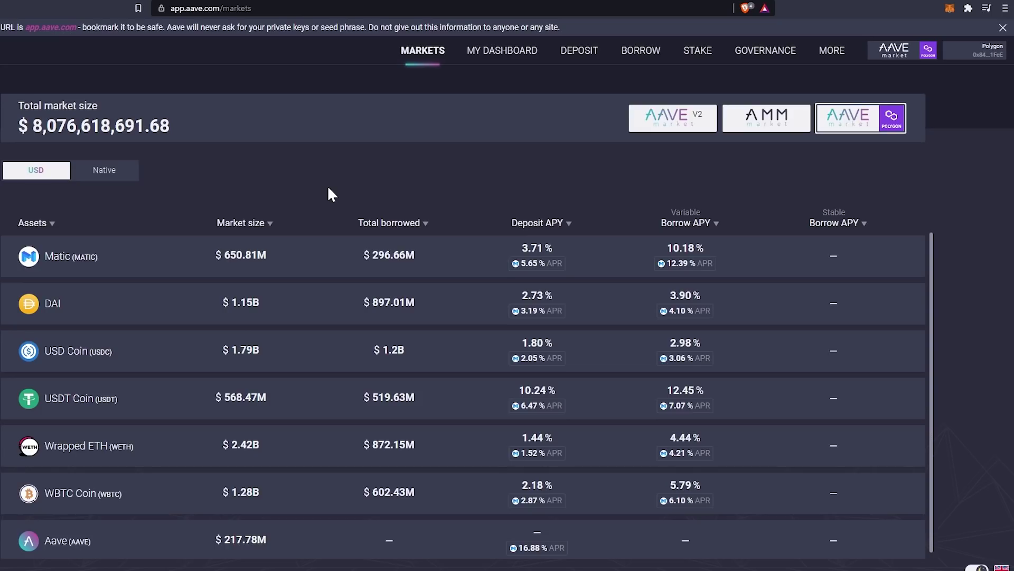
Disconnect the Polygon account from Aave through the account menu at top right
click(975, 50)
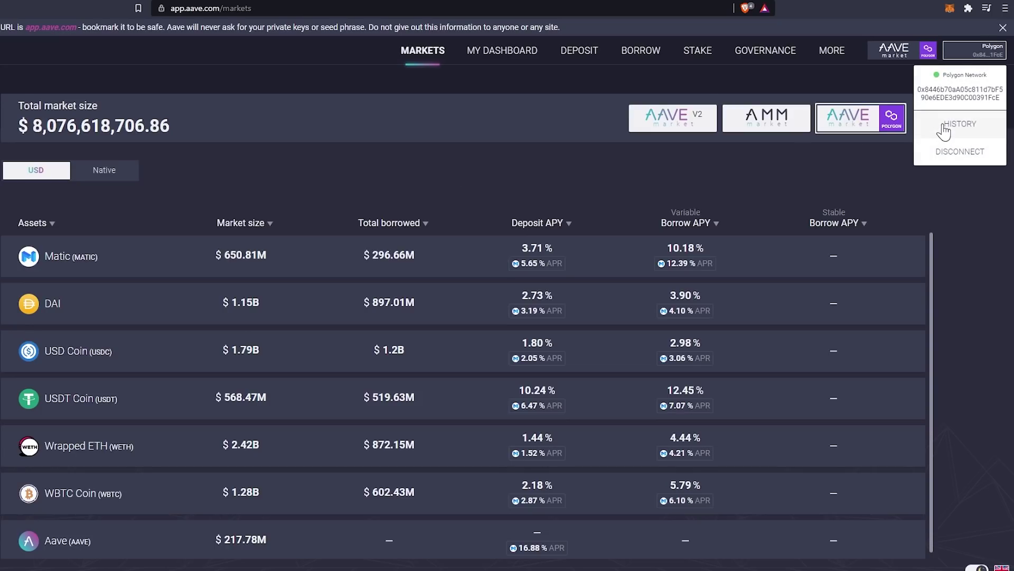
click(954, 153)
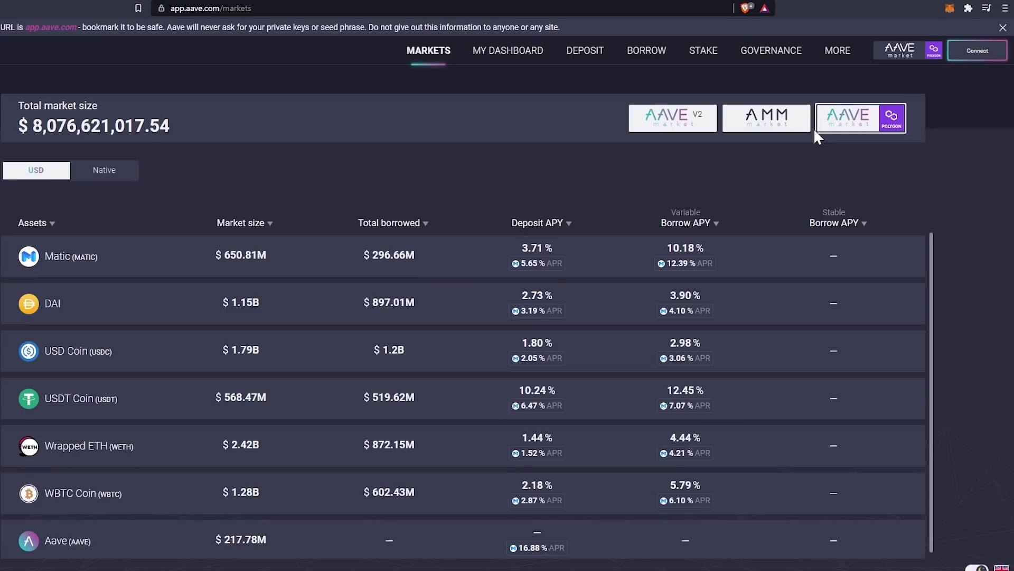
Connect the MetaMask browser wallet to Aave with Polygon Mainnet as the preferred network
click(977, 52)
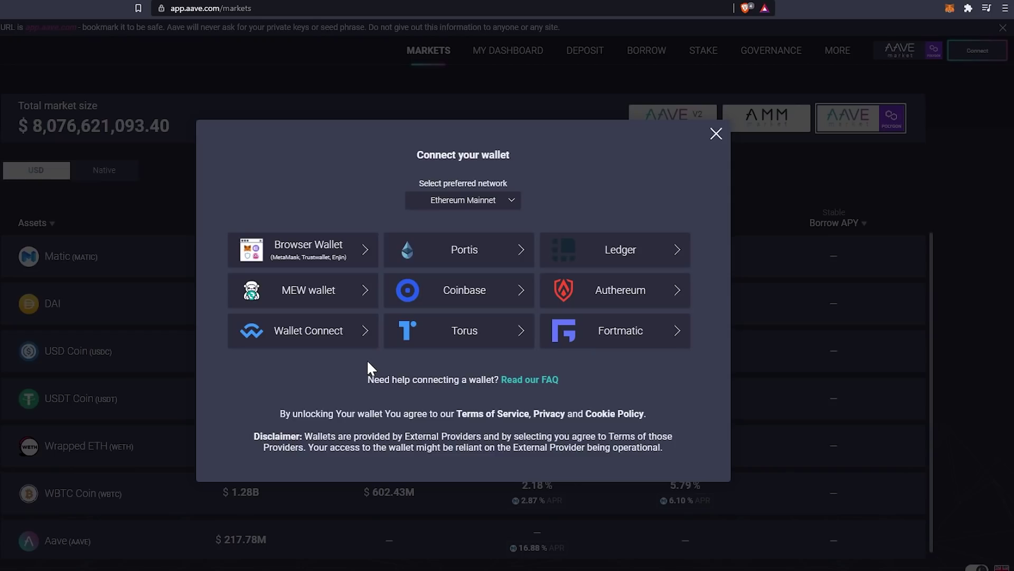
click(463, 205)
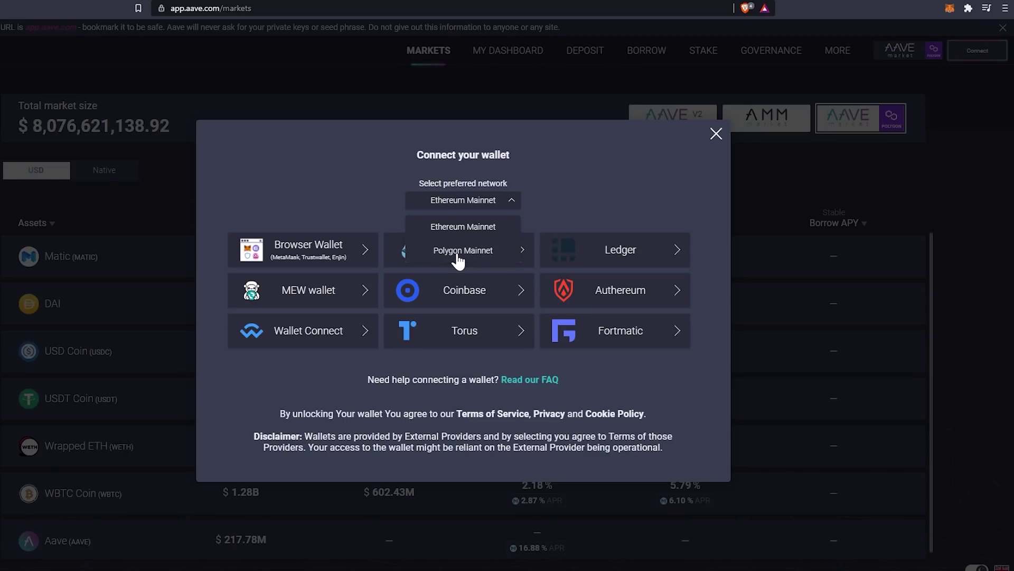
click(459, 252)
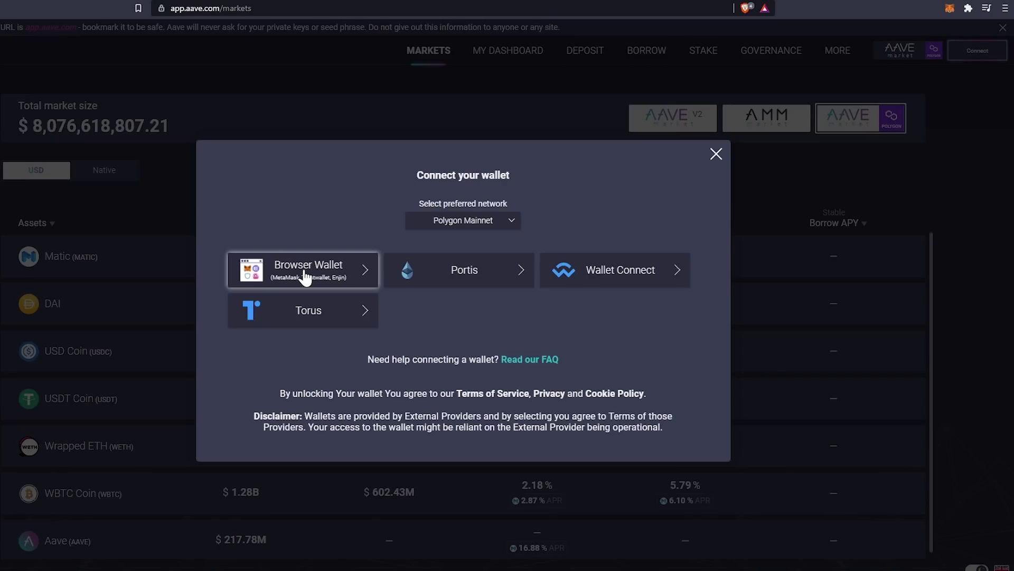
click(305, 273)
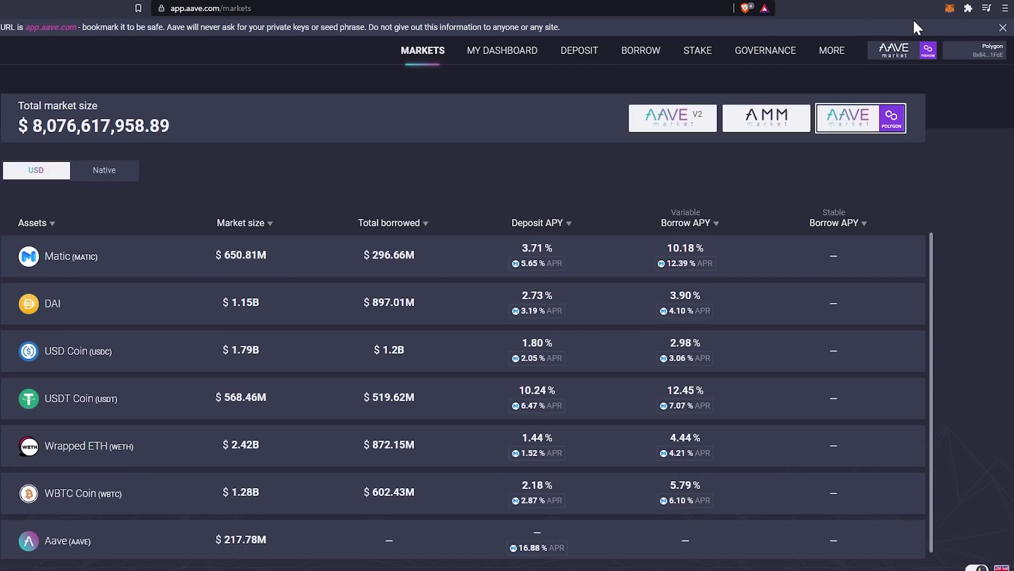
click(950, 9)
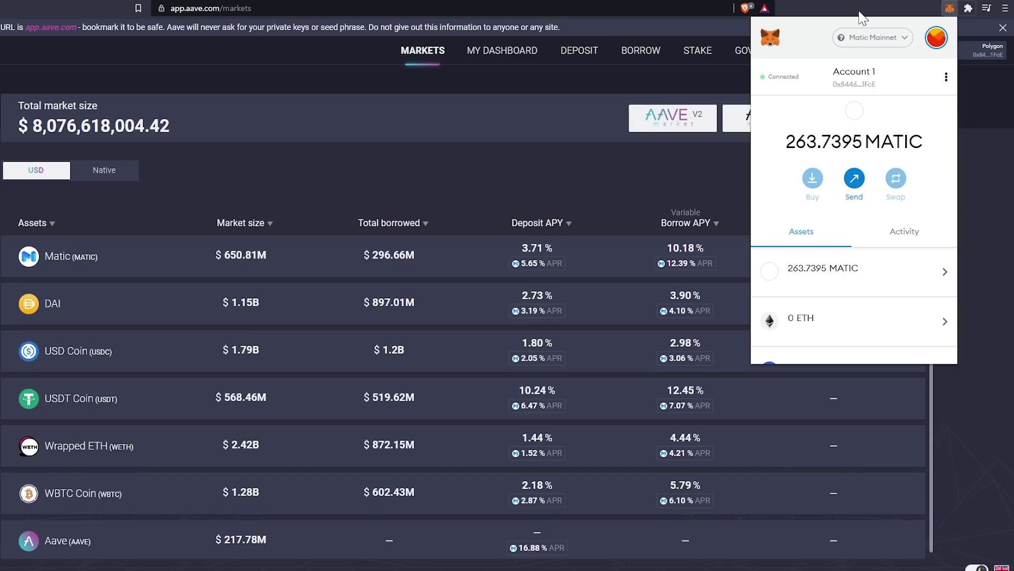
click(876, 38)
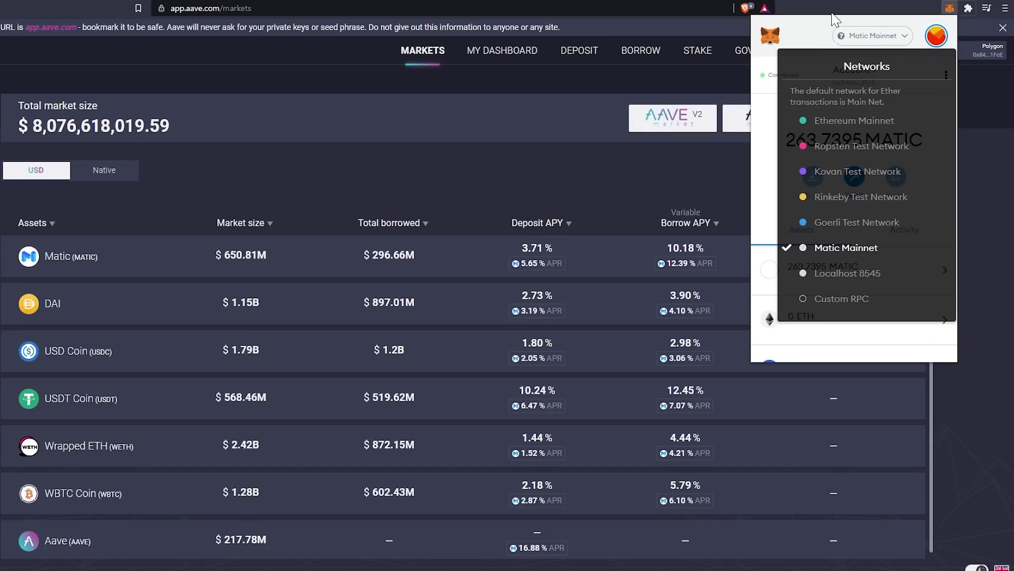
click(824, 61)
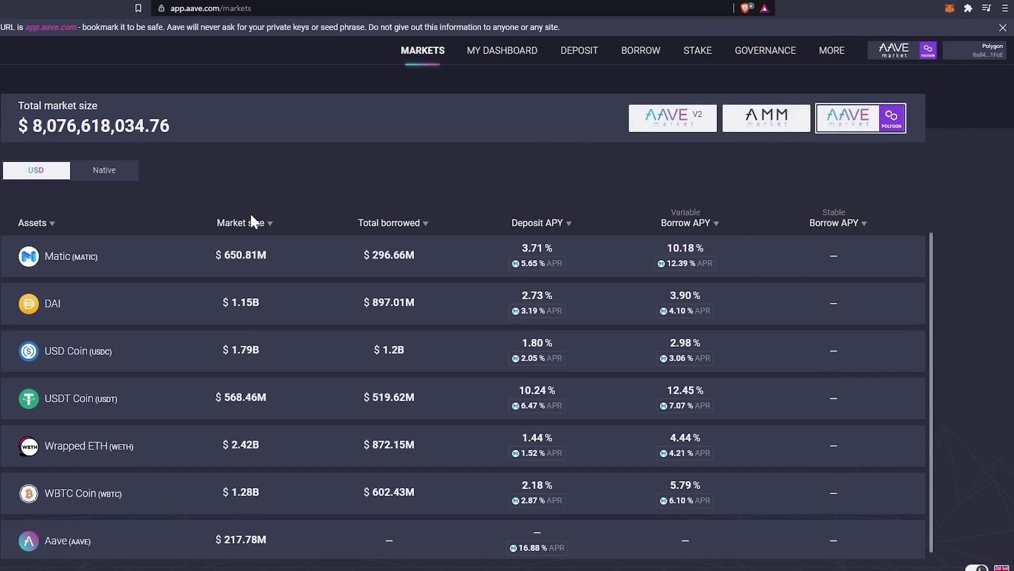
Browse Aave's Deposit page, which lists MATIC with a 263.73946 wallet balance at 3.71% APY
click(579, 57)
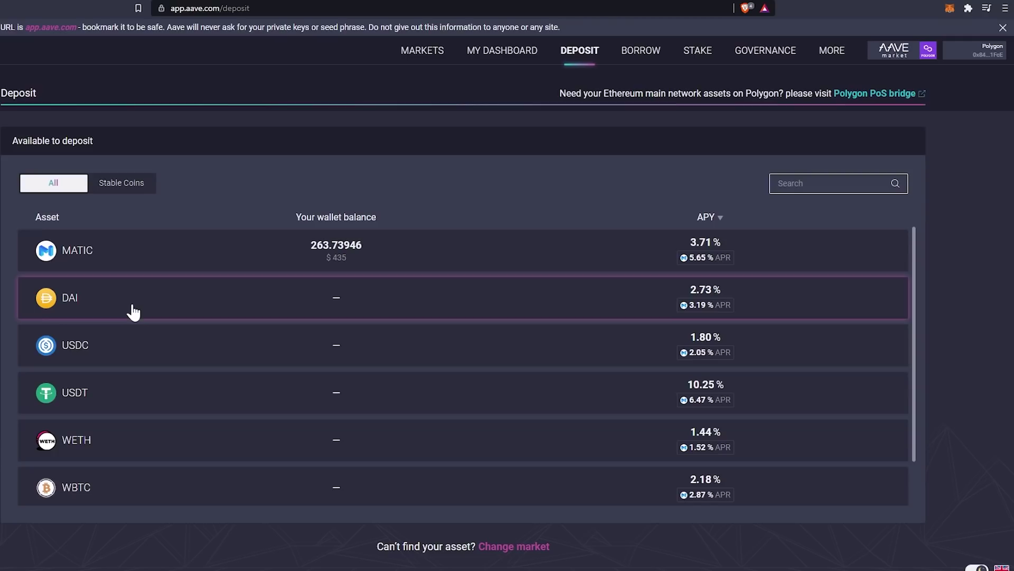
scroll(421, 320, down, 1)
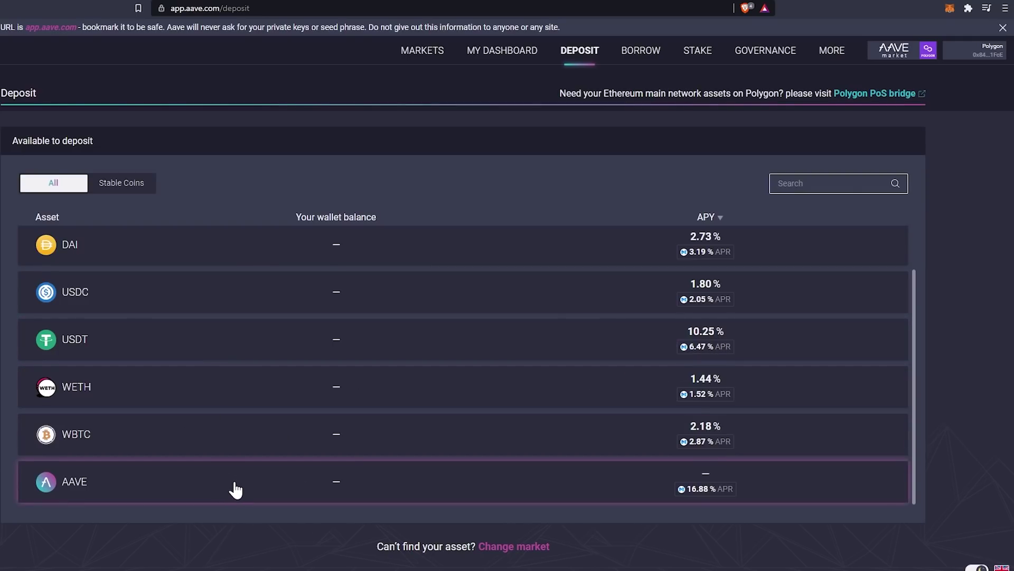
scroll(235, 492, up, 1)
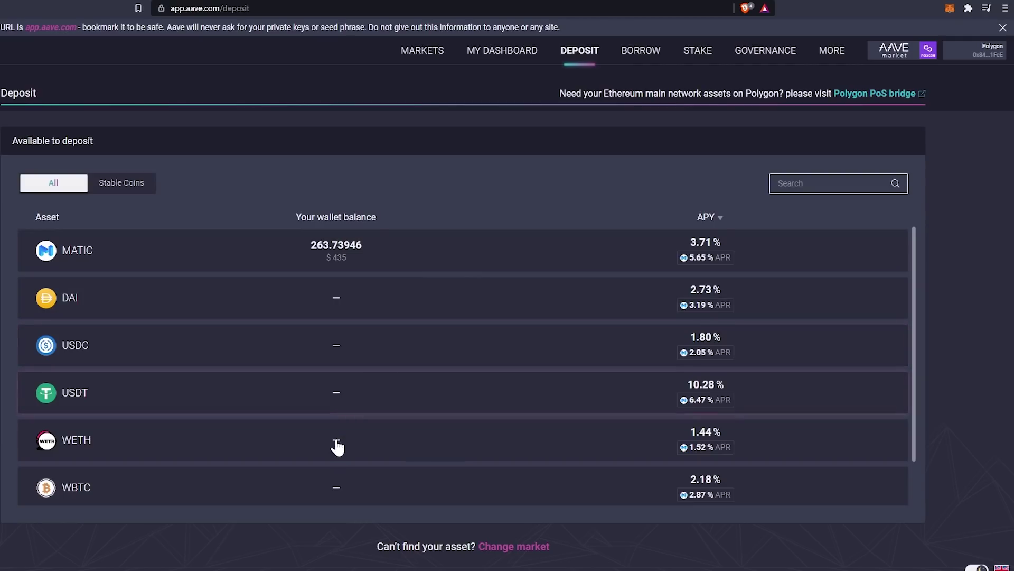
scroll(274, 475, down, 1)
scroll(261, 464, up, 1)
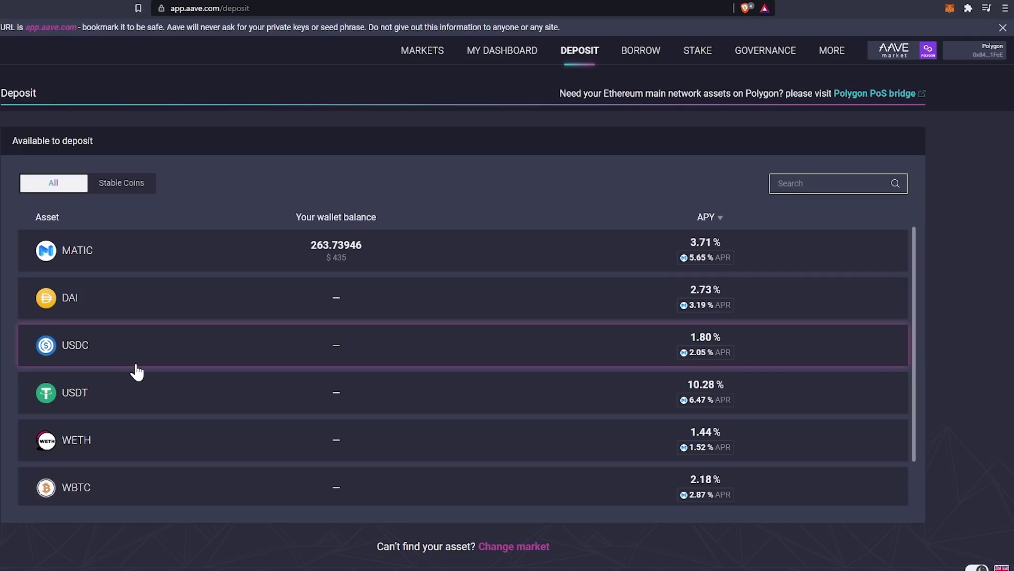
Deposit 250 MATIC, approve it in MetaMask, and view the deposit on the dashboard
click(151, 267)
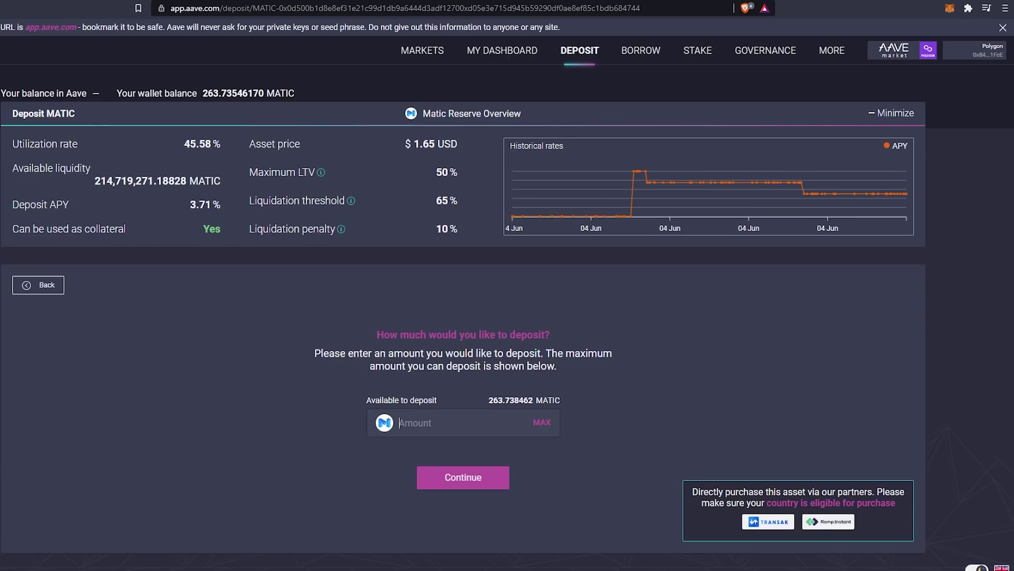
text(250)
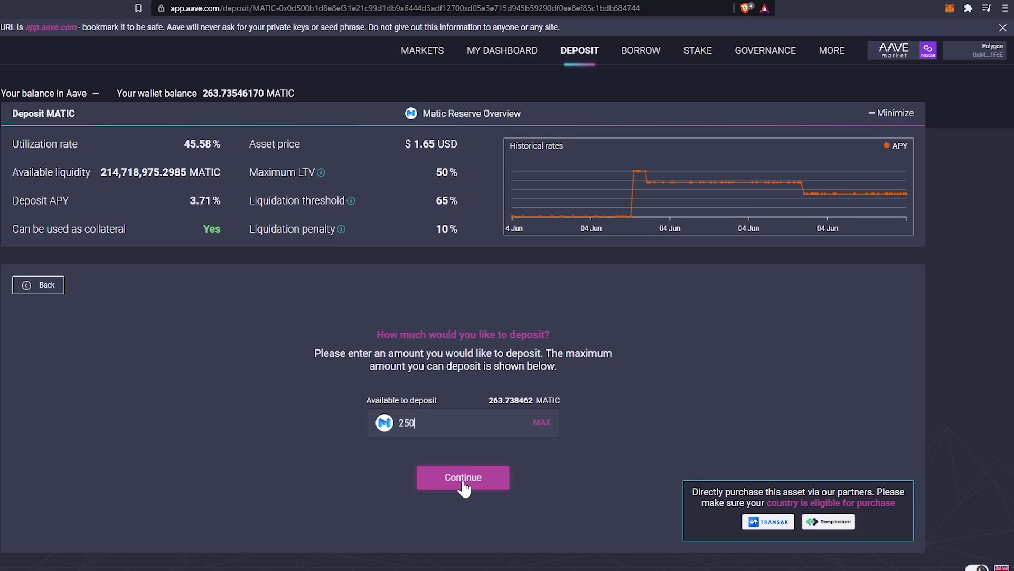
click(464, 485)
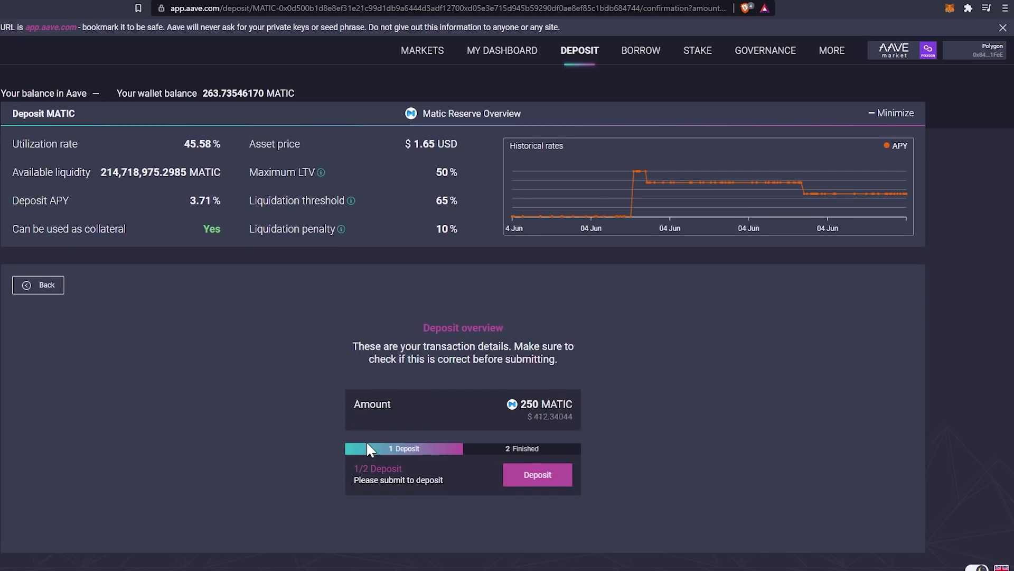
click(536, 483)
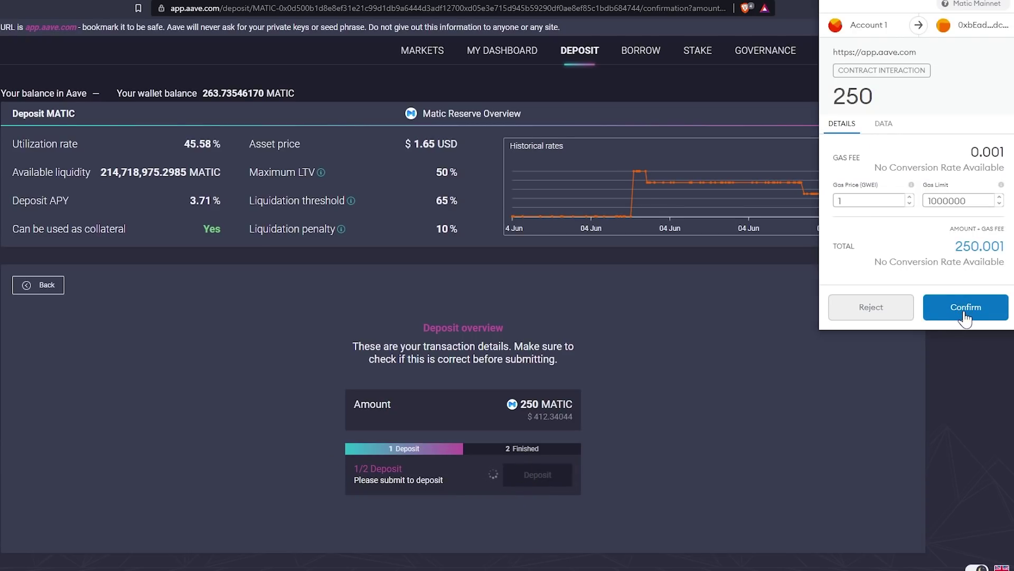
click(964, 309)
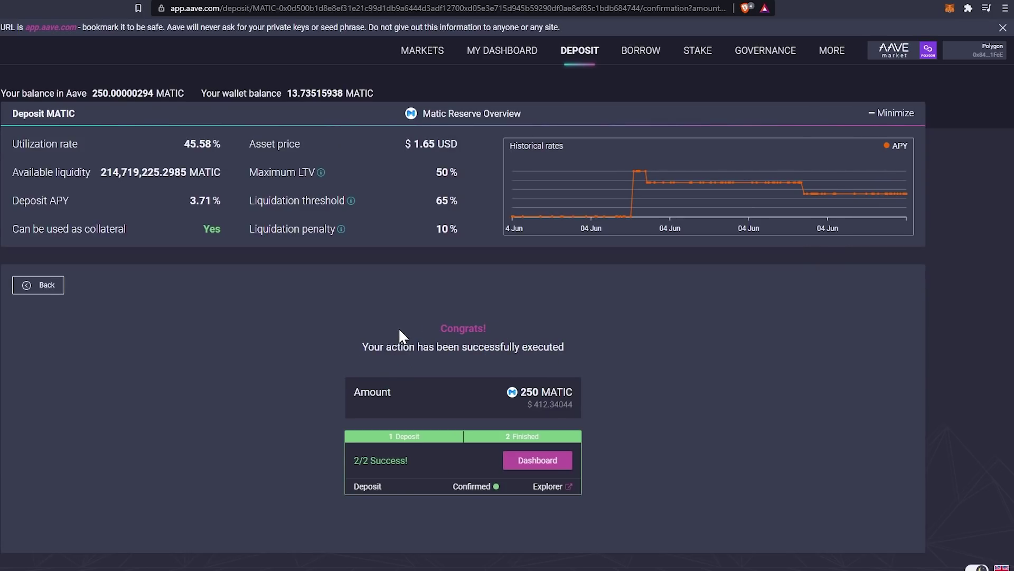
click(535, 465)
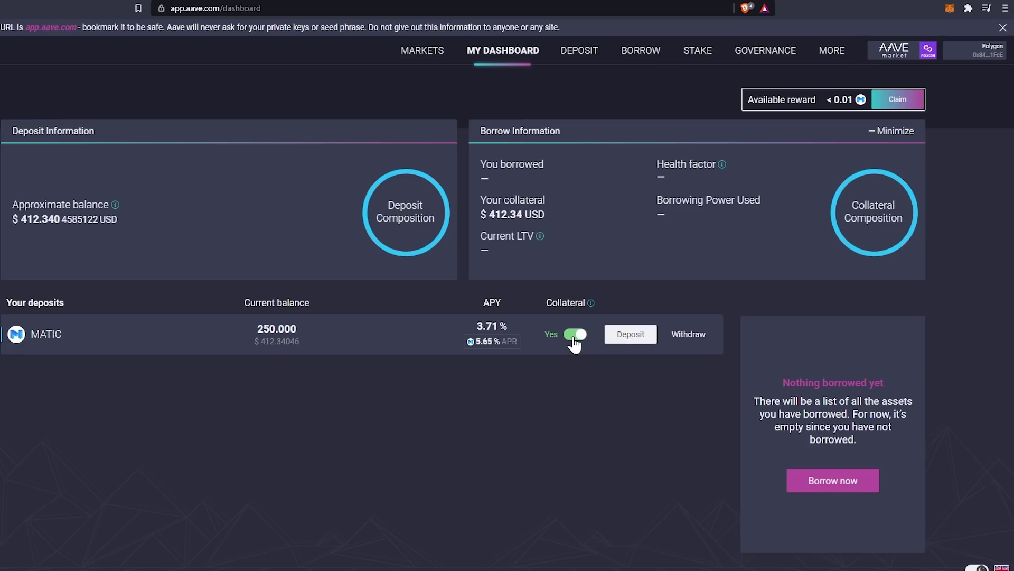
click(575, 334)
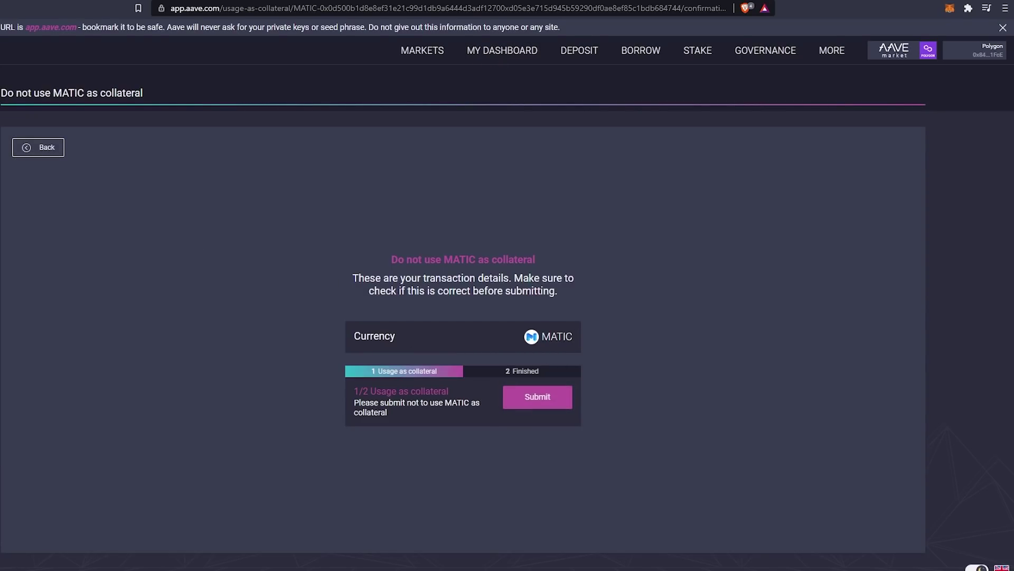
key(alt+Left)
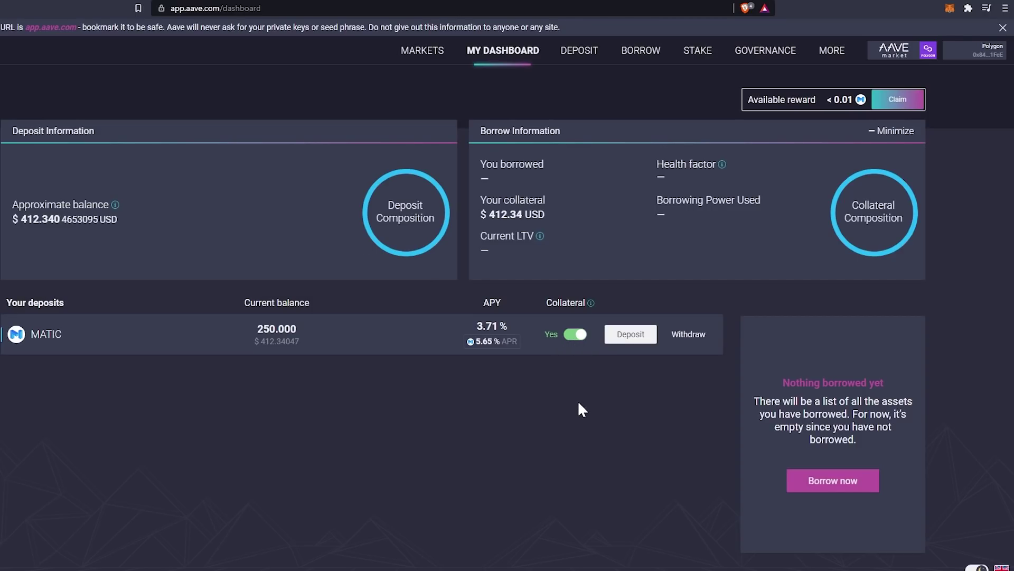
Browse the Borrow page showing about $206.17 borrowable, e.g. 125 MATIC or 205.98 DAI
click(634, 53)
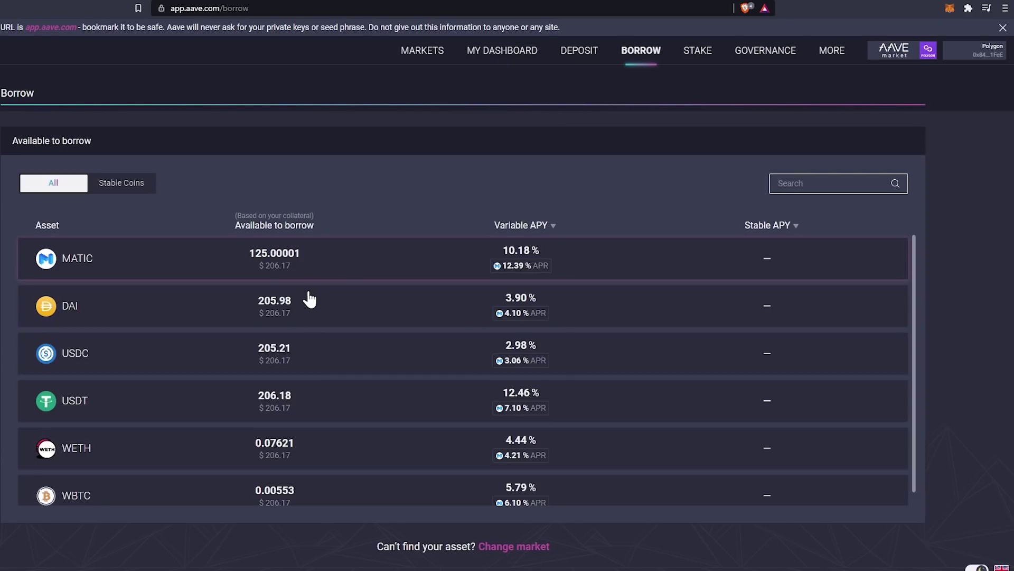
scroll(289, 310, down, 1)
scroll(239, 389, up, 1)
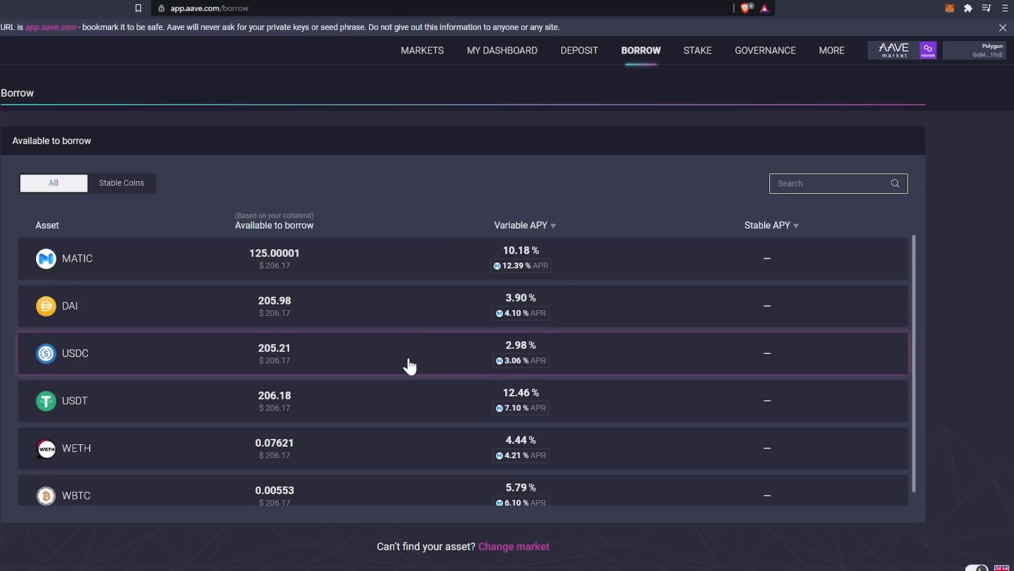
scroll(362, 409, down, 1)
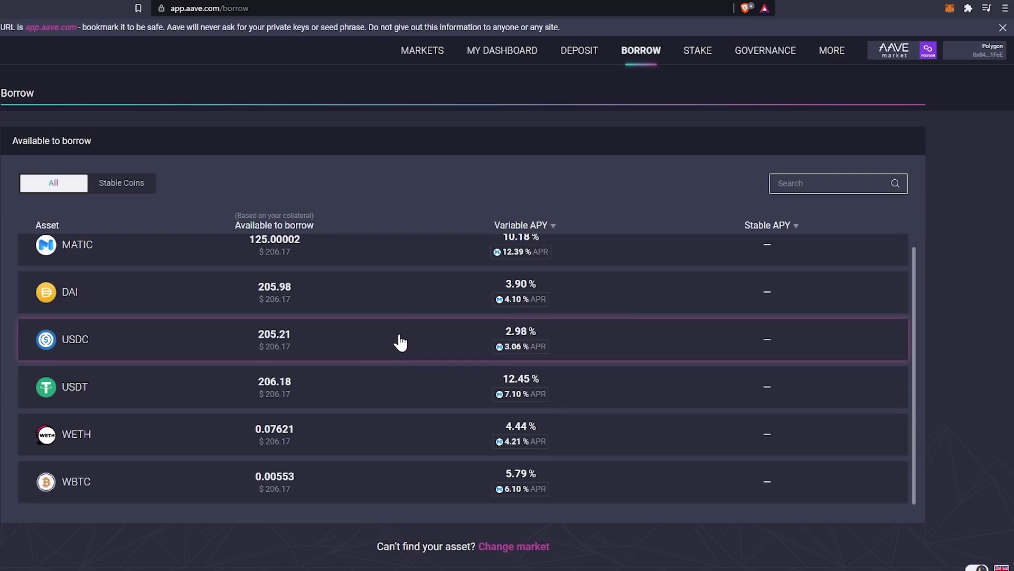
Switch to the AAVE V2 market and browse its borrowable assets
click(510, 547)
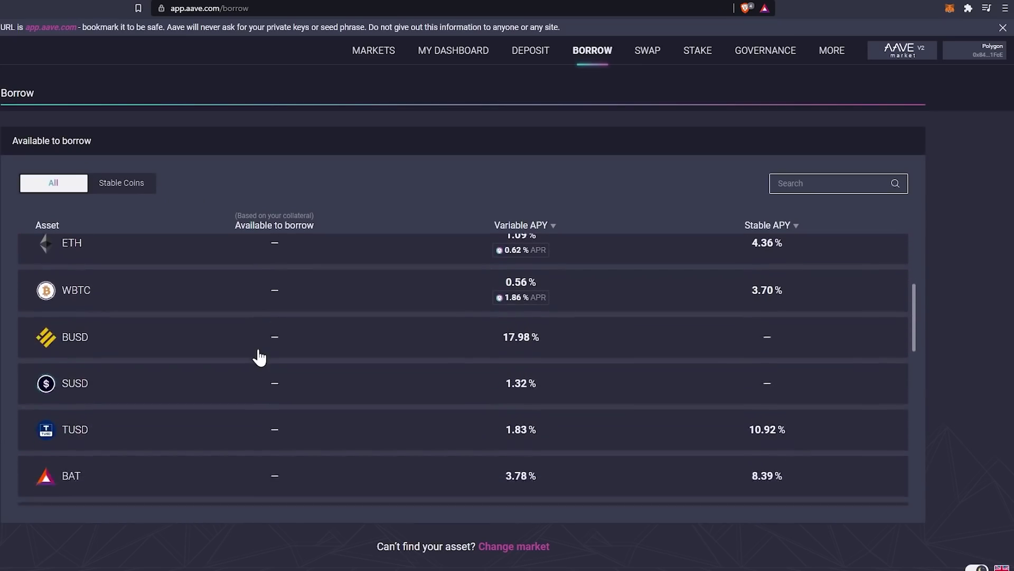
scroll(259, 357, down, 7)
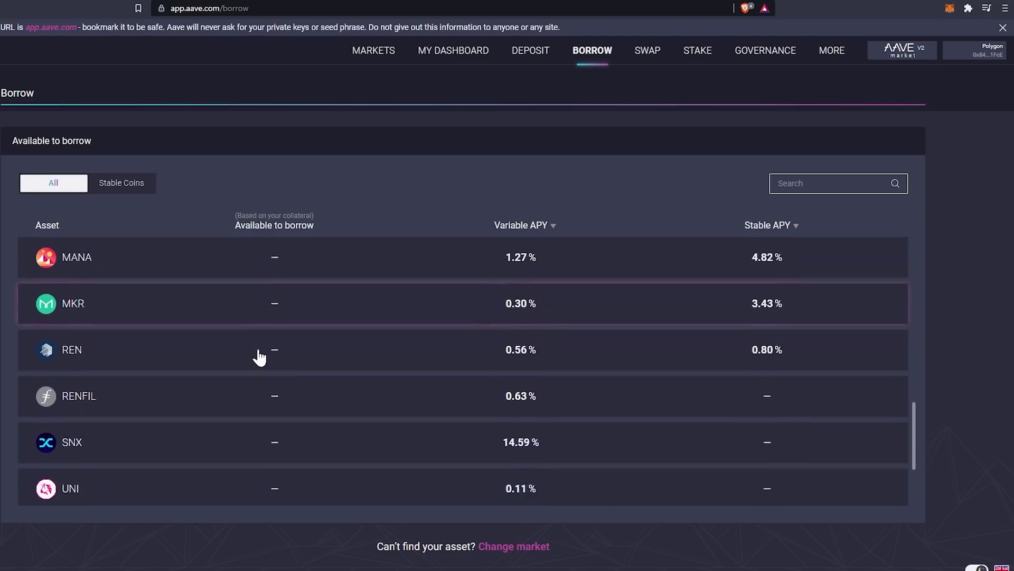
scroll(259, 357, up, 15)
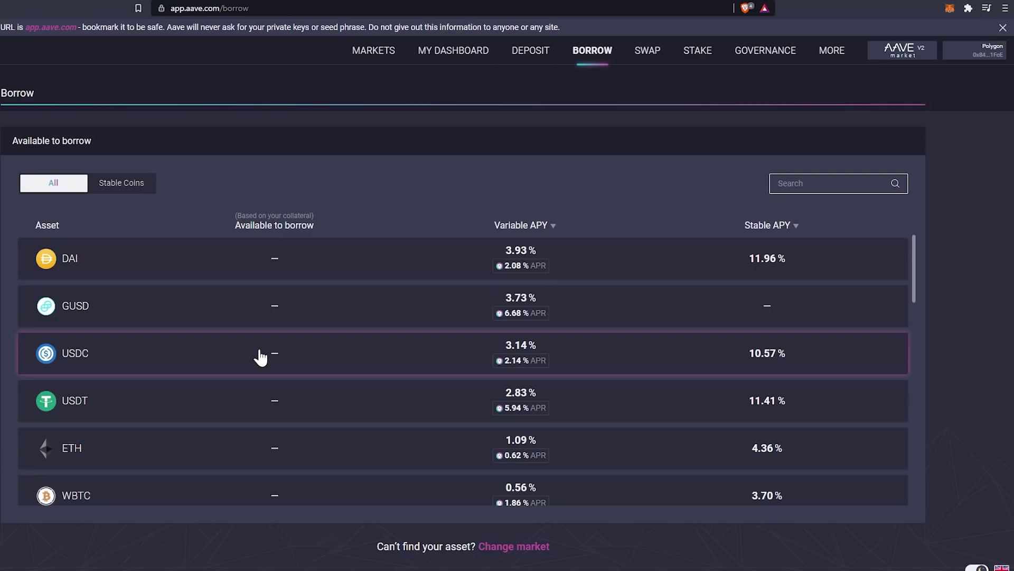
Switch back to the AAVE Polygon market and go to the Staking overview
click(510, 547)
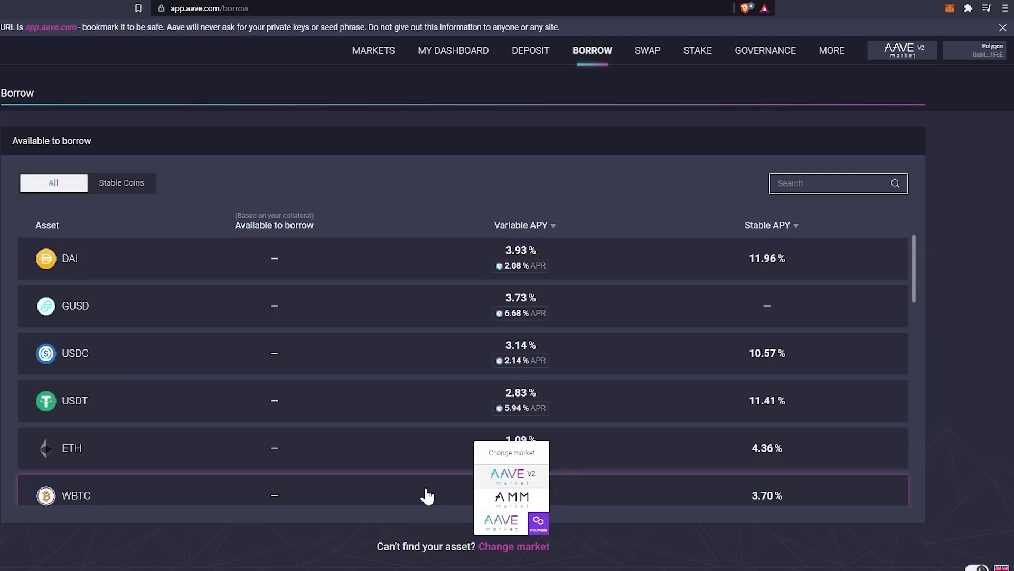
click(511, 528)
scroll(422, 430, down, 1)
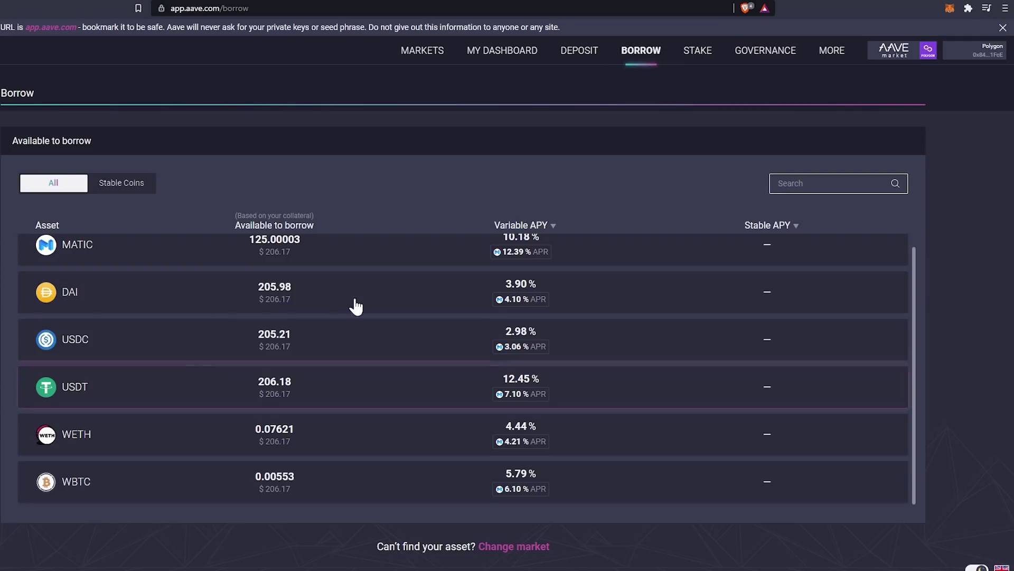
click(686, 59)
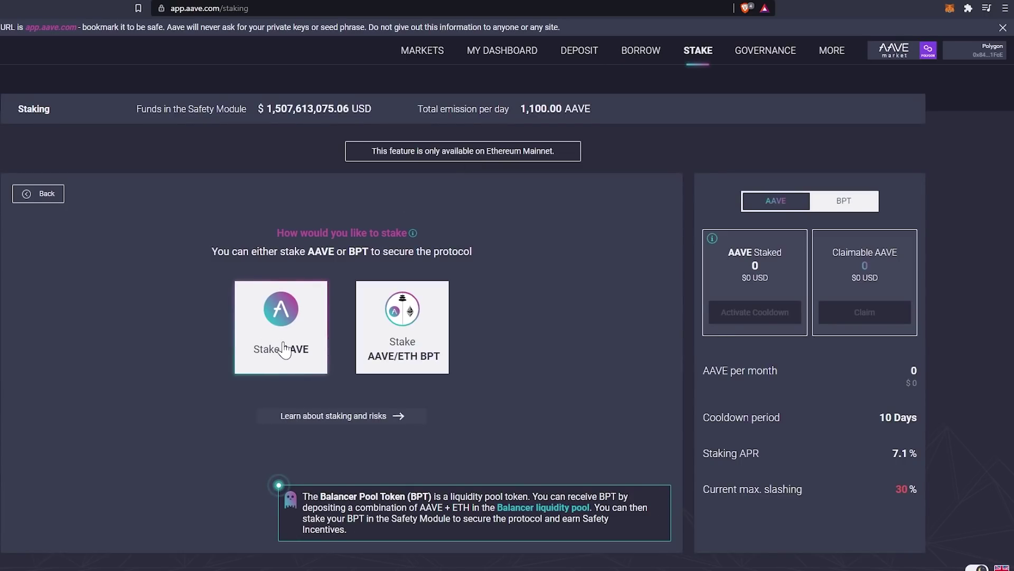
click(498, 63)
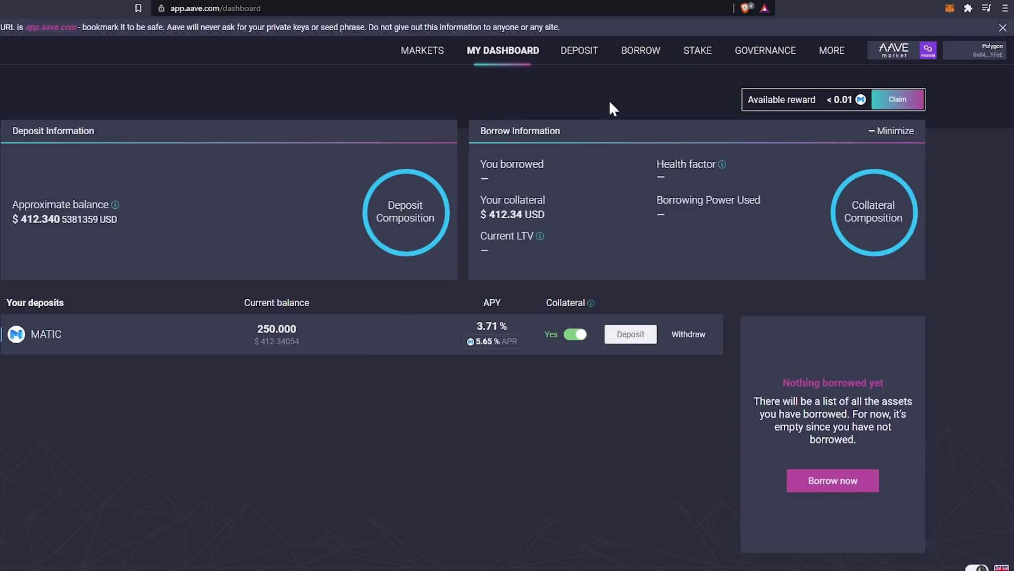
click(695, 61)
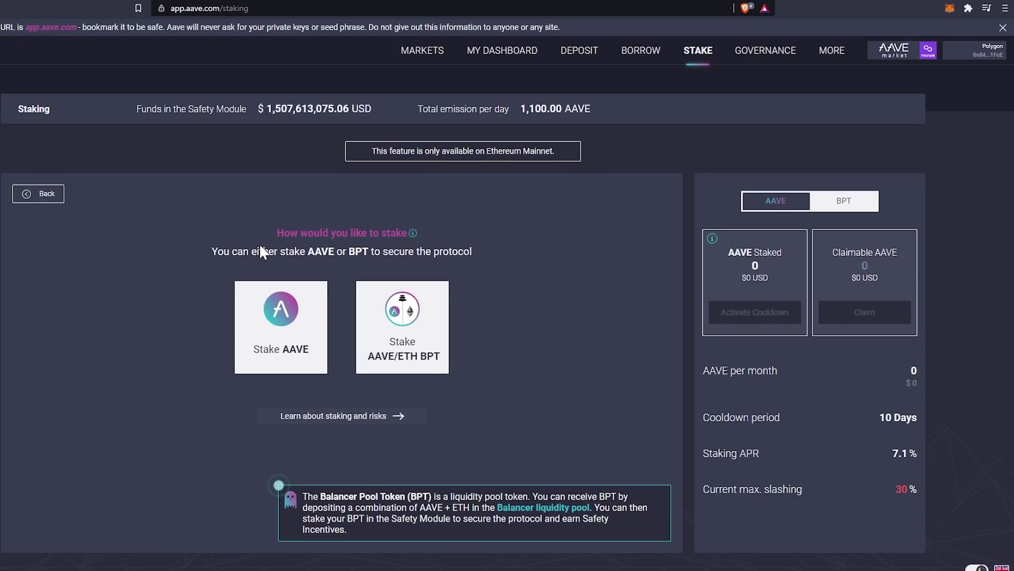
Open the Stake AAVE form, which shows 0 AAVE available to stake
click(279, 322)
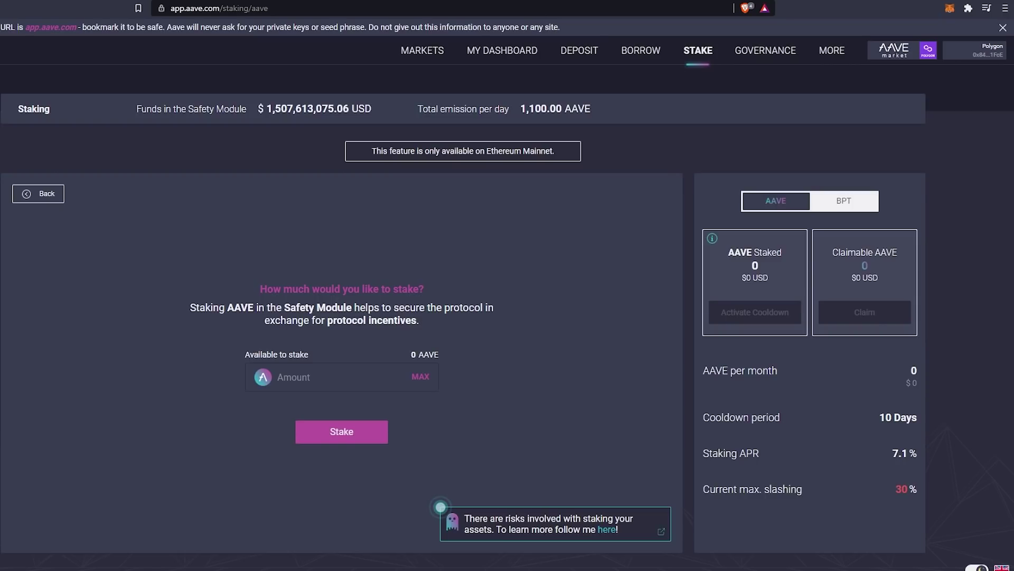